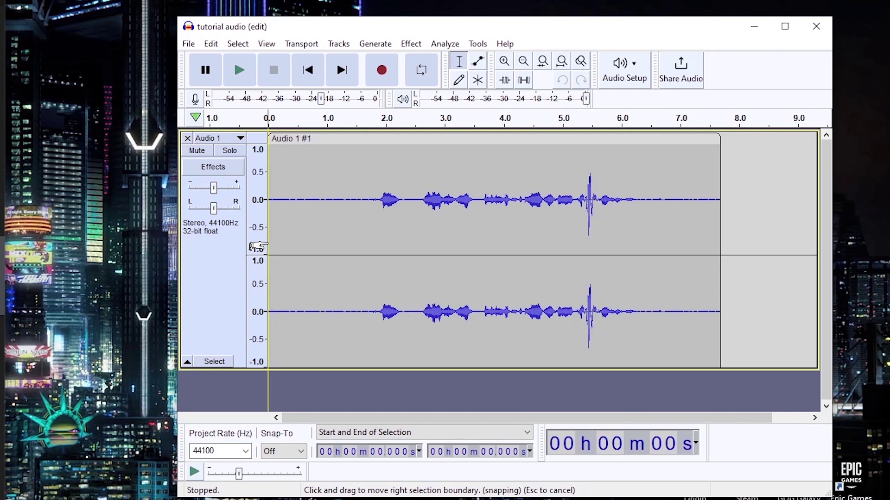
Play the original clip, then normalize all of it to a -1.0 dB peak, removing DC offset.
{"action": "key", "text": "space"}
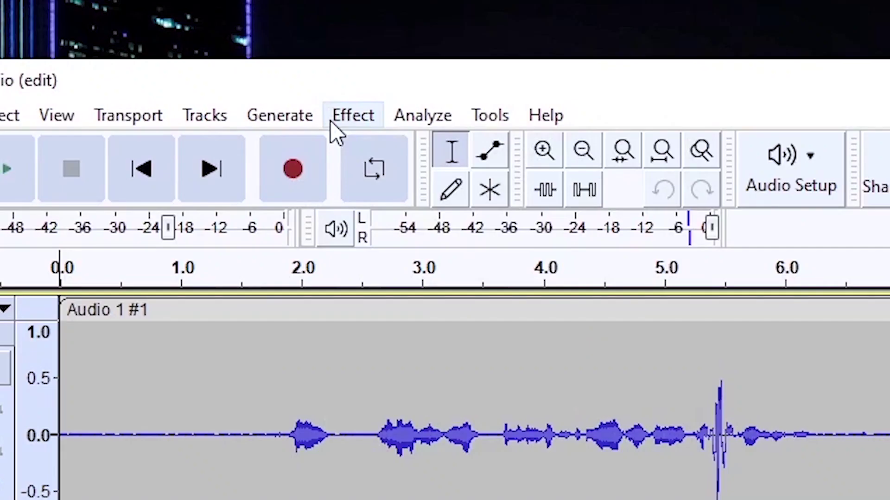
{"action": "key", "text": "ctrl+a"}
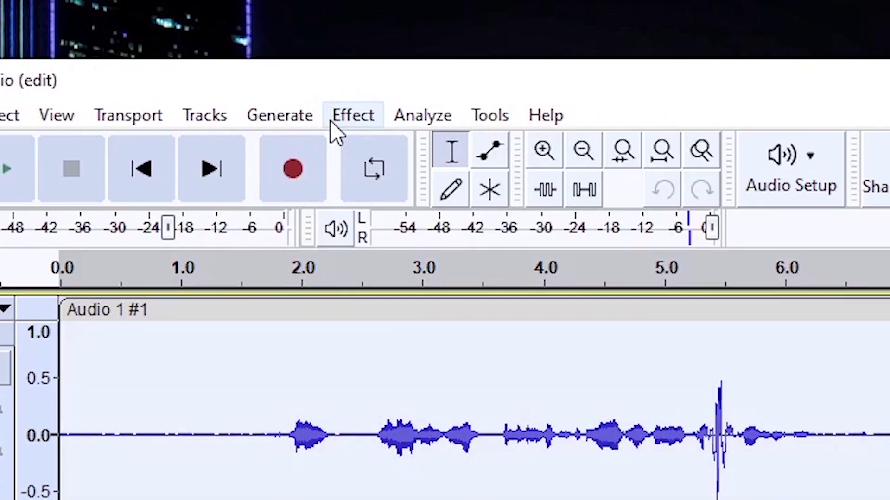
{"action": "left_click", "coordinate": [331, 122]}
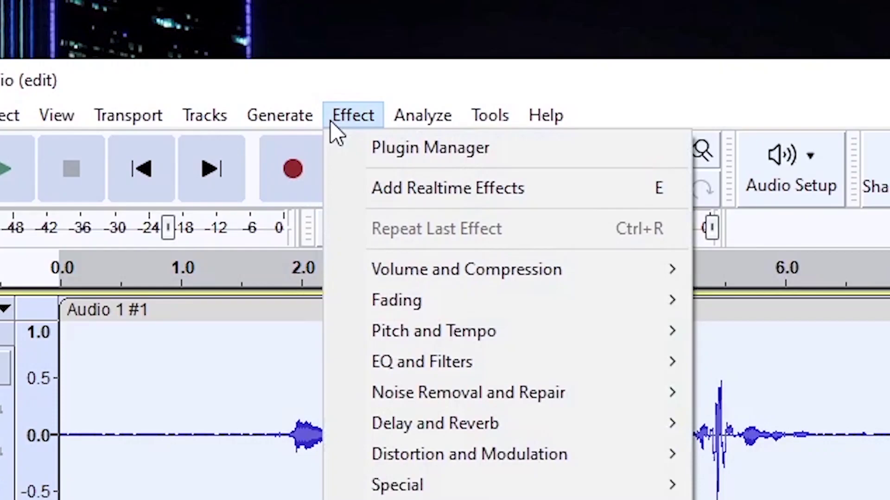
{"action": "mouse_move", "coordinate": [650, 282]}
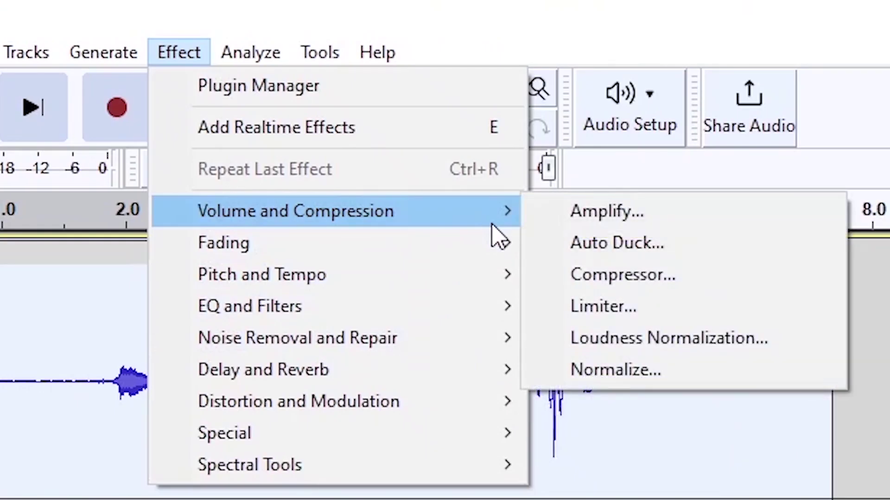
{"action": "left_click", "coordinate": [663, 370]}
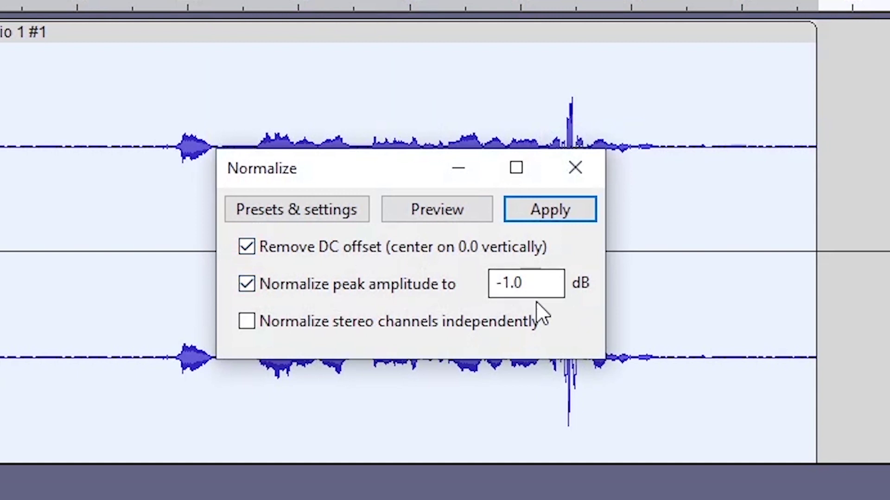
{"action": "left_click", "coordinate": [552, 213]}
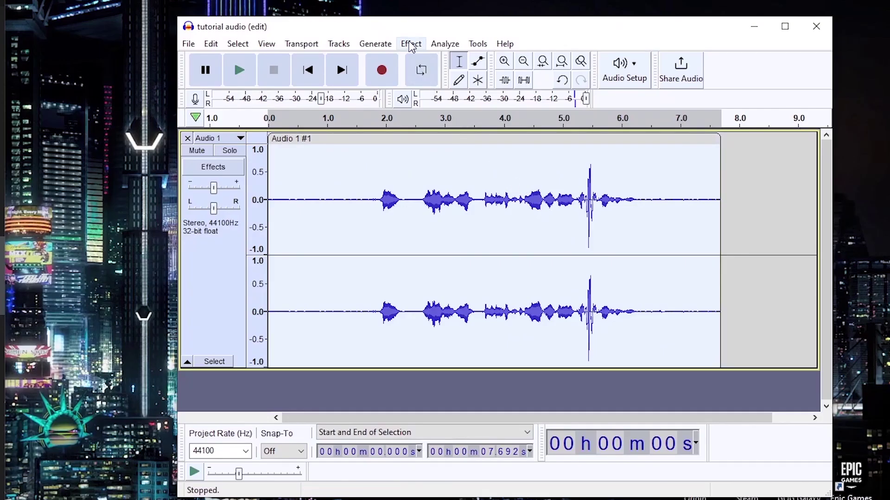
Apply the Compressor with -18 dB threshold, -40 dB noise floor, 2.5:1 ratio and make-up gain.
{"action": "left_click", "coordinate": [411, 45]}
{"action": "mouse_move", "coordinate": [557, 120]}
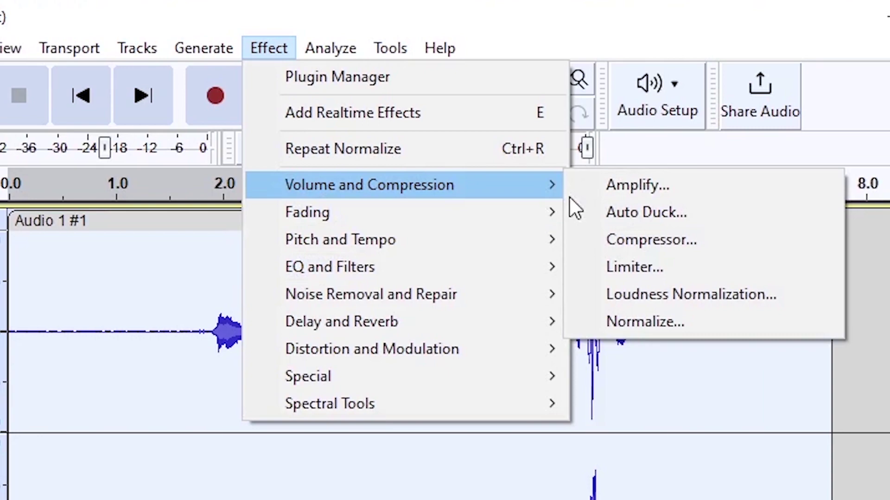
{"action": "left_click", "coordinate": [693, 240]}
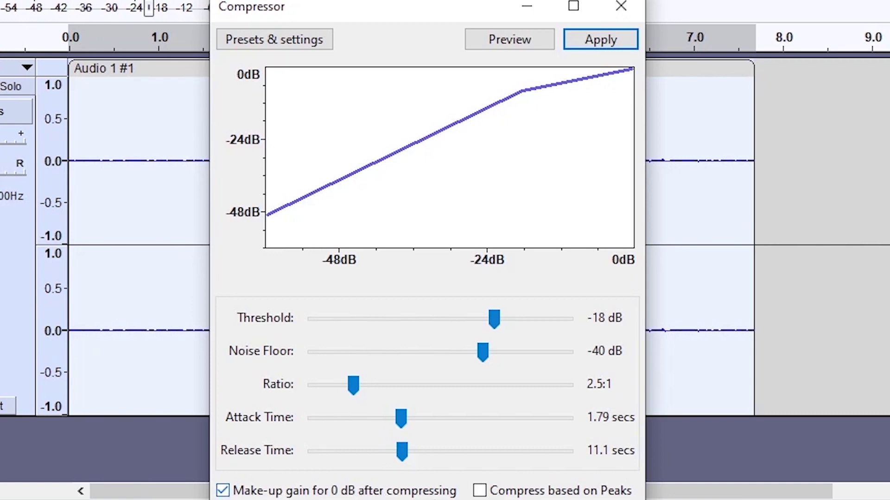
{"action": "left_click", "coordinate": [593, 48]}
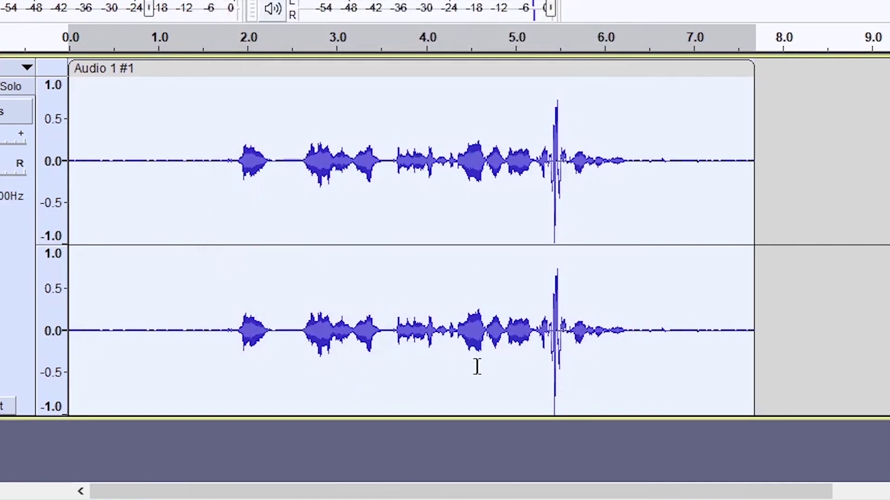
Apply the Treble Boost factory preset with Filter Curve EQ.
{"action": "left_click", "coordinate": [297, 45]}
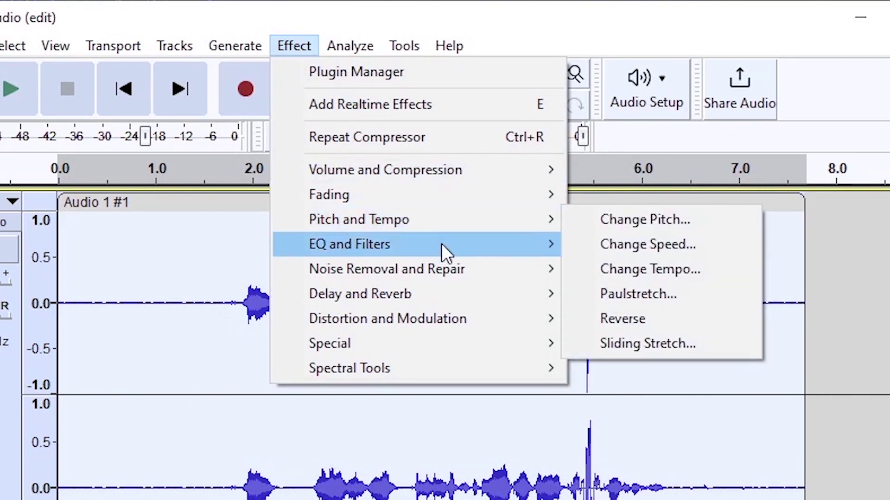
{"action": "mouse_move", "coordinate": [444, 250]}
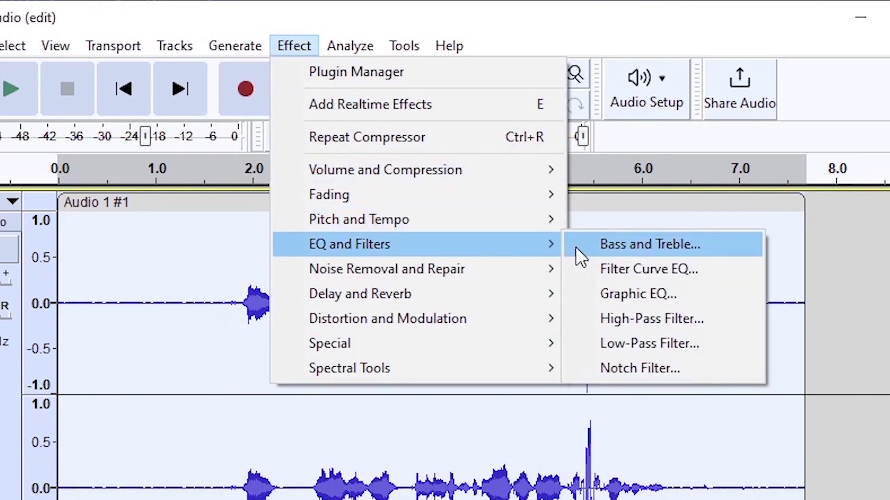
{"action": "left_click", "coordinate": [622, 269]}
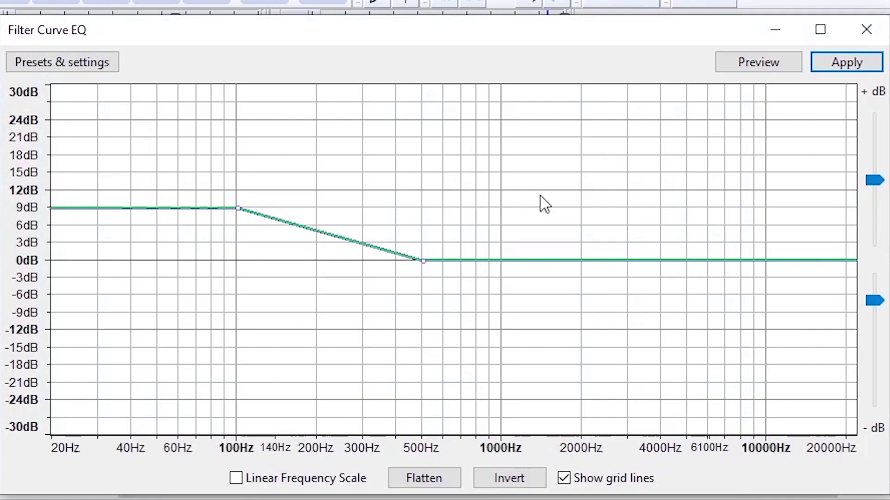
{"action": "left_click", "coordinate": [92, 67]}
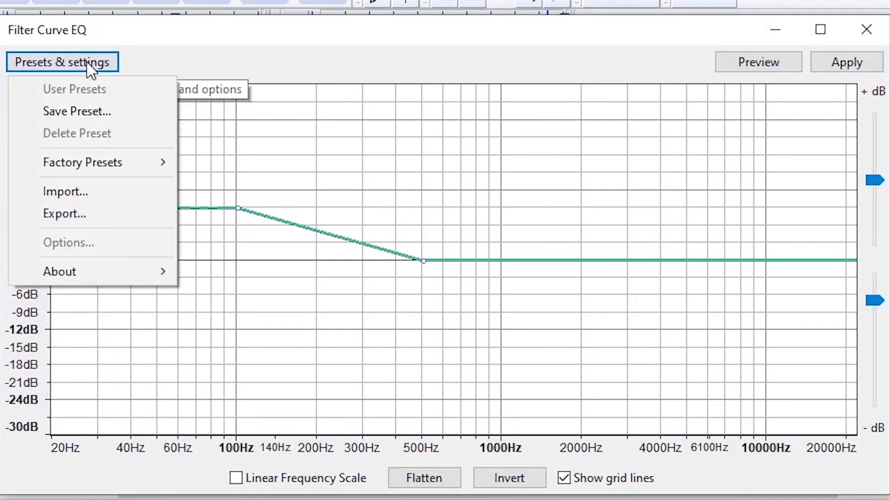
{"action": "mouse_move", "coordinate": [139, 166]}
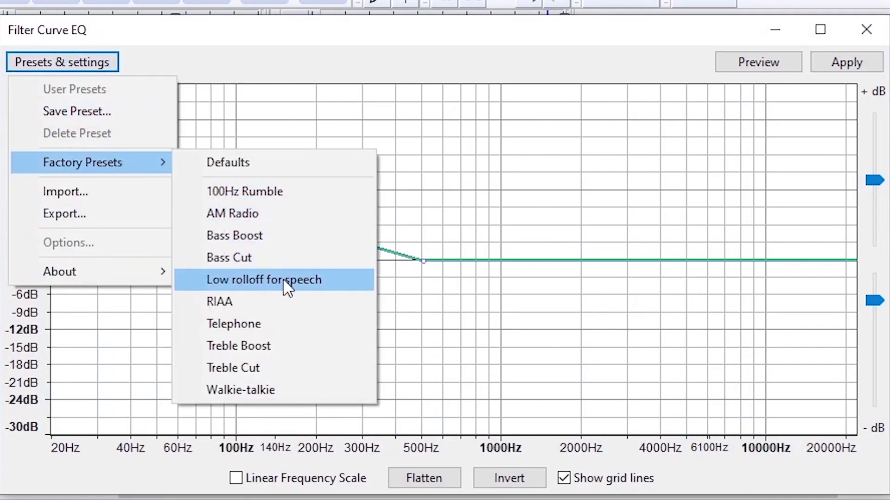
{"action": "left_click", "coordinate": [257, 351]}
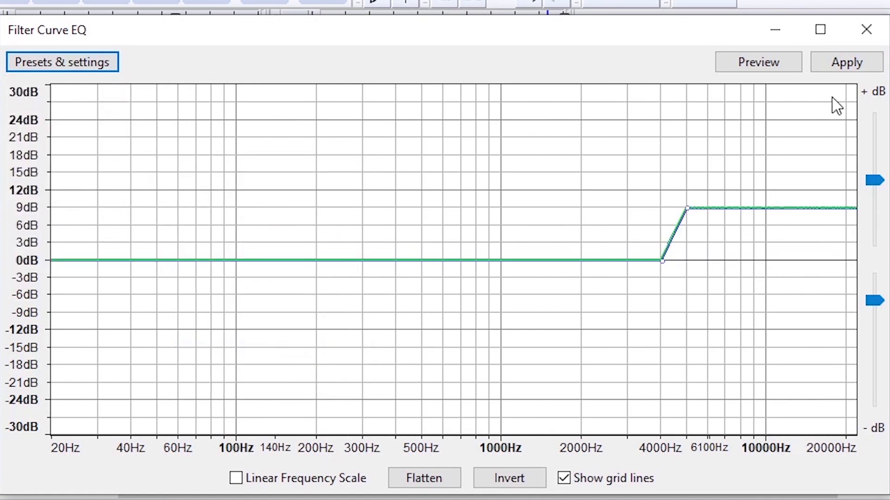
{"action": "left_click", "coordinate": [847, 65]}
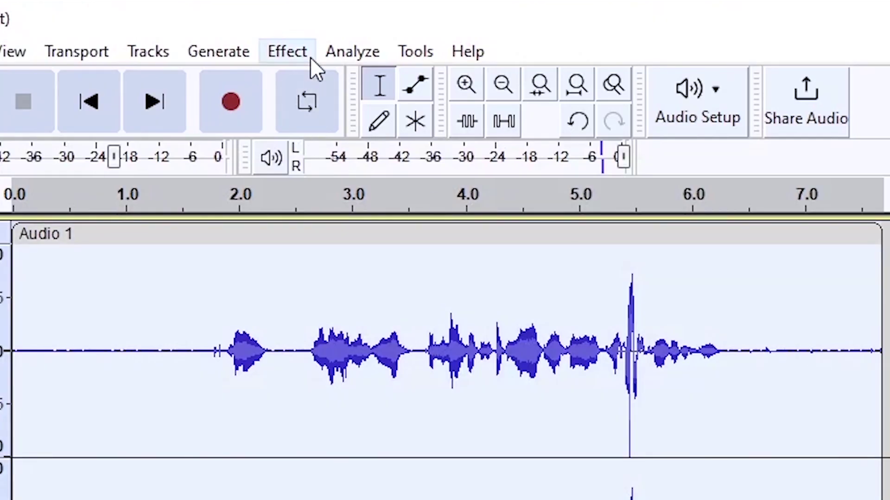
Apply the Bass Boost factory preset with Filter Curve EQ.
{"action": "left_click", "coordinate": [299, 56]}
{"action": "mouse_move", "coordinate": [480, 287]}
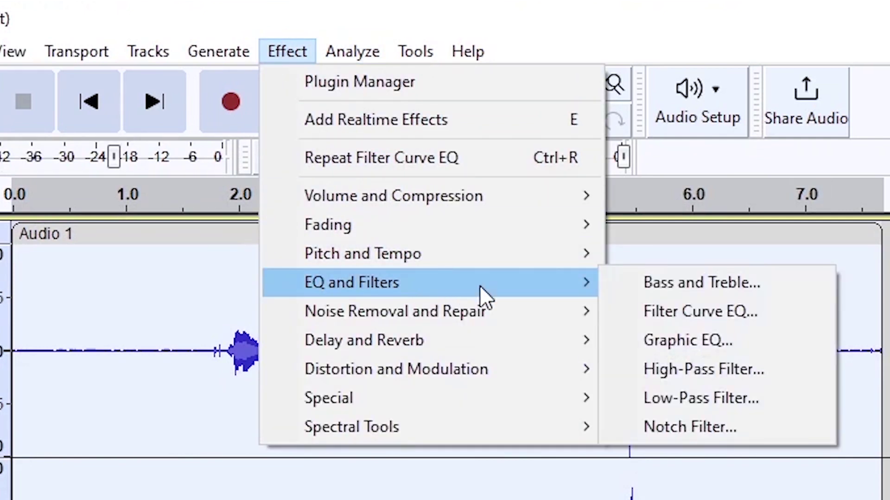
{"action": "left_click", "coordinate": [690, 315]}
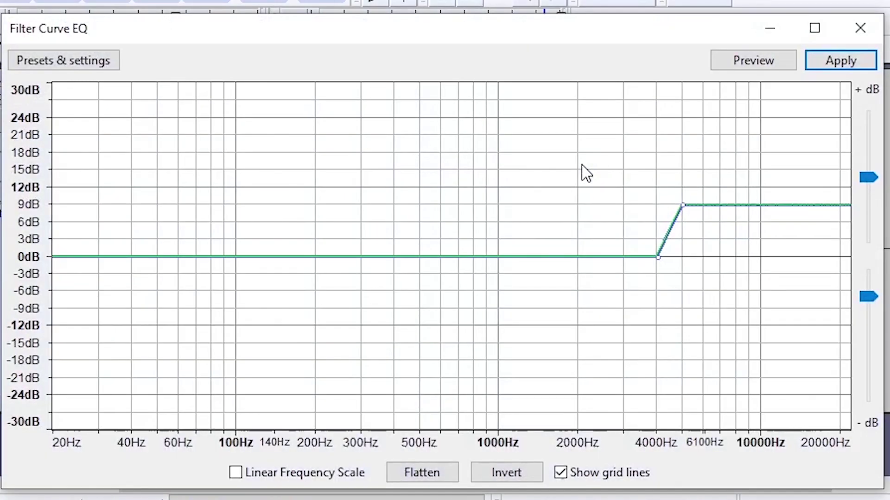
{"action": "left_click", "coordinate": [81, 67]}
{"action": "mouse_move", "coordinate": [148, 159]}
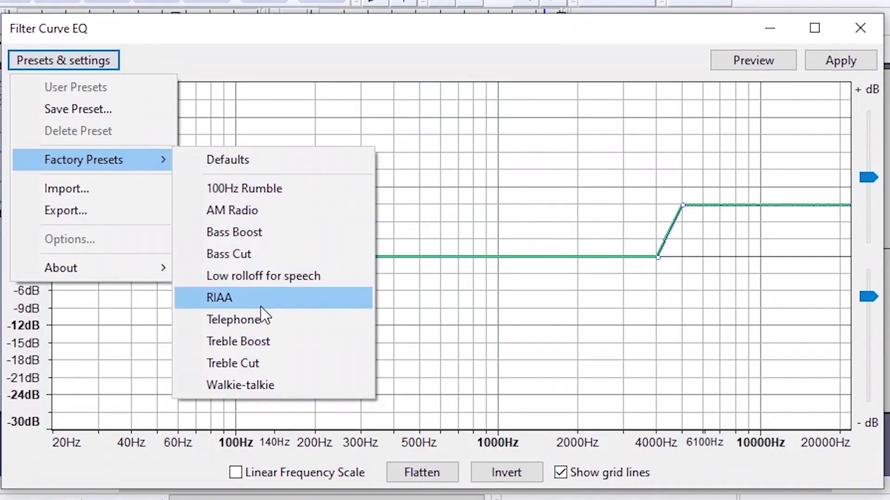
{"action": "left_click", "coordinate": [241, 234]}
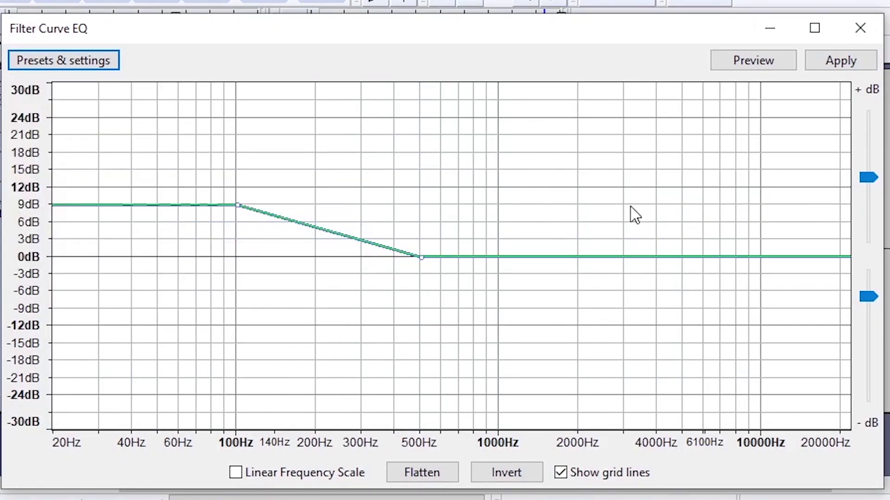
{"action": "left_click", "coordinate": [832, 62]}
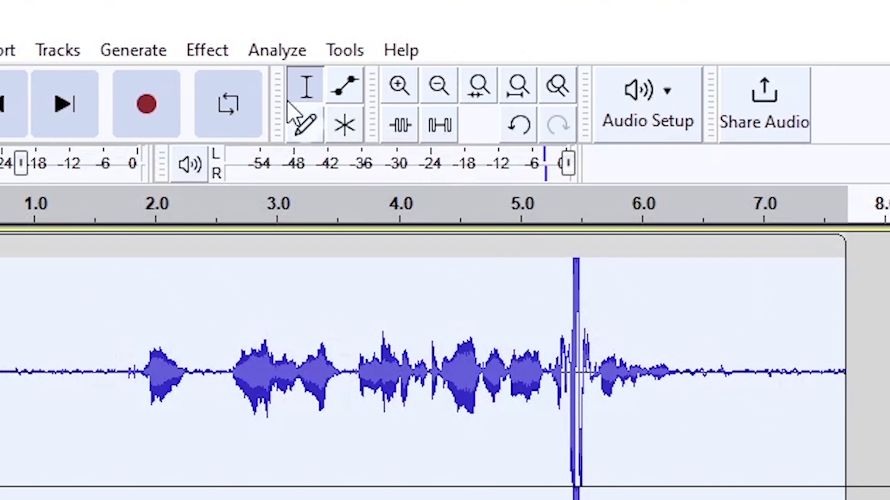
Normalize the equalized clip to a -1.0 dB peak again, then clear the selection.
{"action": "left_click", "coordinate": [205, 54]}
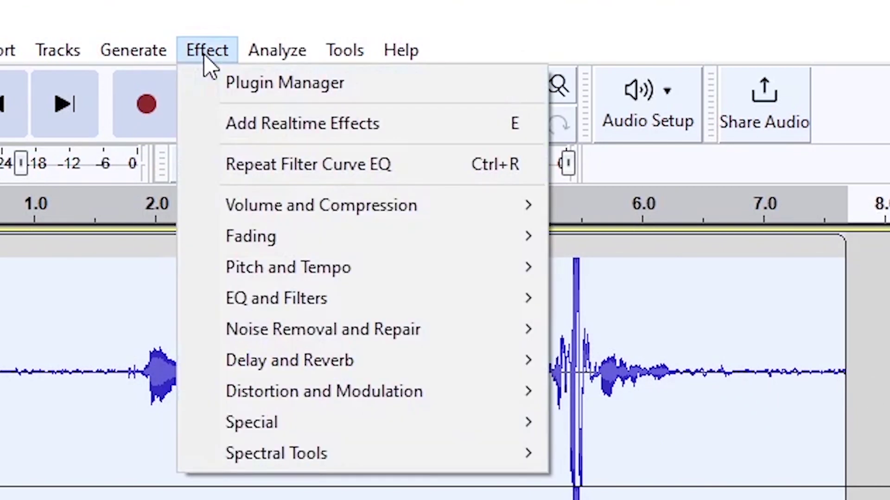
{"action": "mouse_move", "coordinate": [284, 231]}
{"action": "mouse_move", "coordinate": [484, 216]}
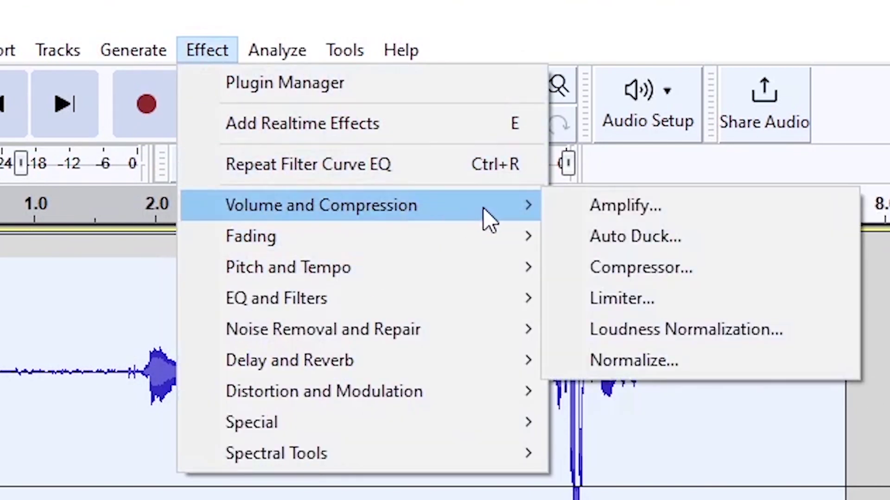
{"action": "left_click", "coordinate": [713, 373]}
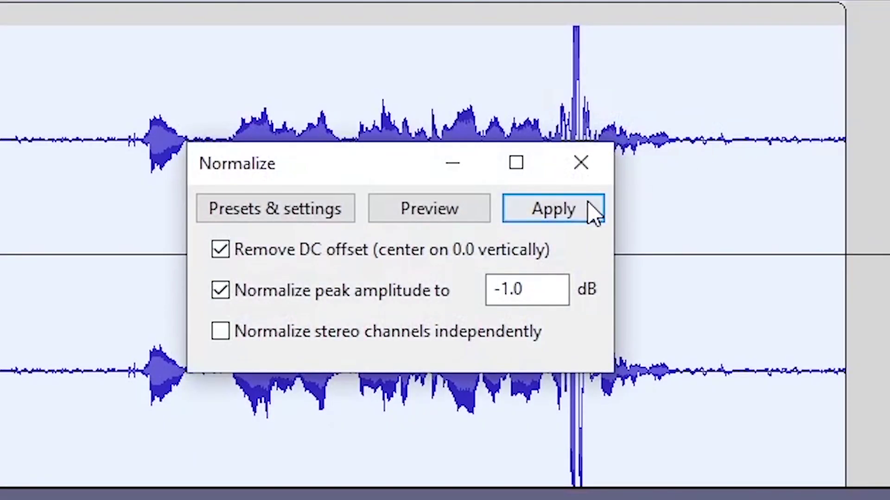
{"action": "left_click", "coordinate": [586, 210]}
{"action": "left_click", "coordinate": [125, 178]}
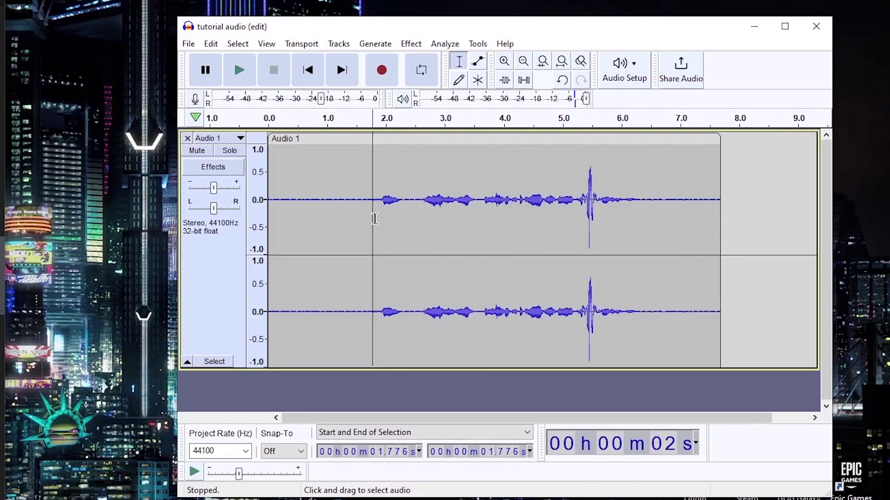
Select the silent lead-in from 0 to 1.82 s and capture it as the Noise Reduction profile.
{"action": "left_click_drag", "start_coordinate": [374, 219], "coordinate": [257, 228]}
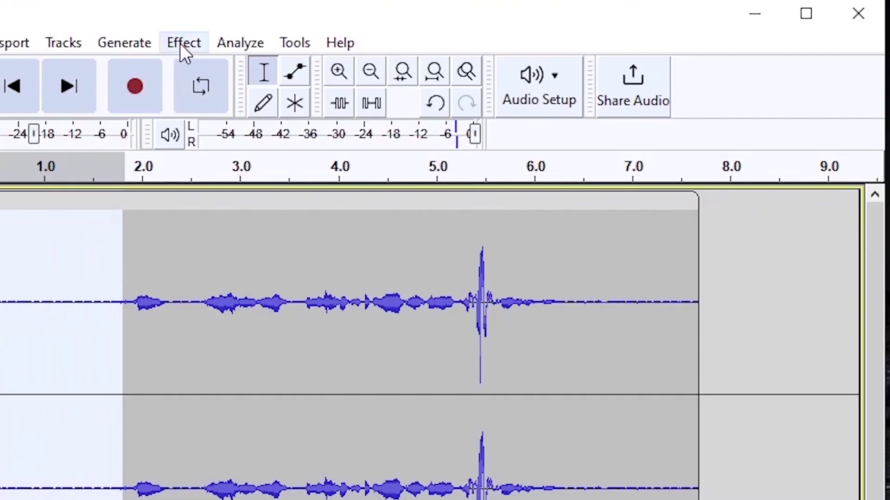
{"action": "left_click", "coordinate": [410, 44]}
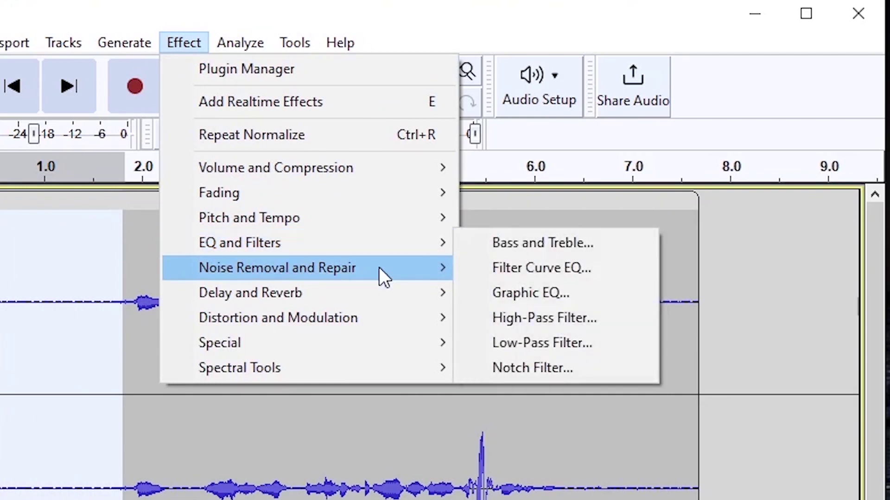
{"action": "mouse_move", "coordinate": [383, 272]}
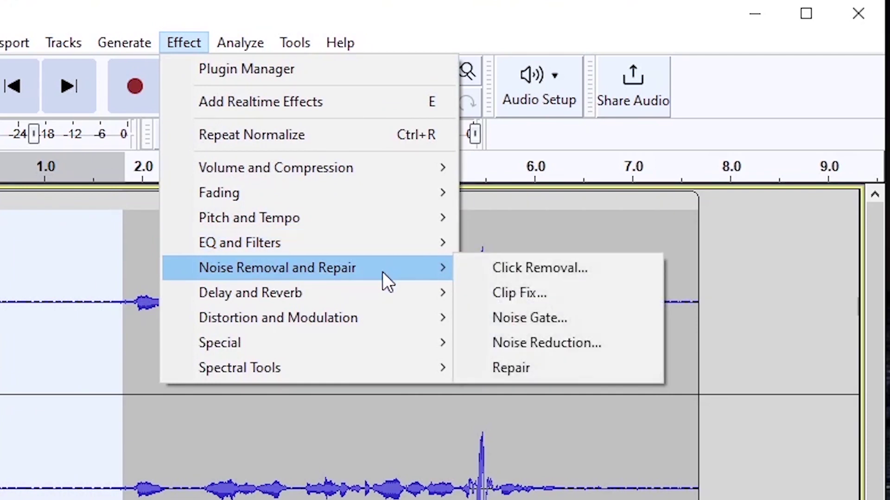
{"action": "left_click", "coordinate": [521, 338]}
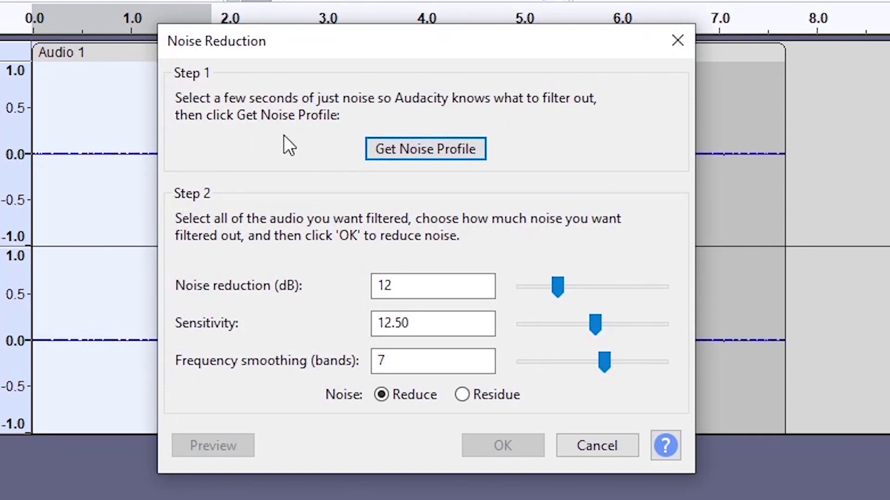
{"action": "left_click", "coordinate": [420, 152]}
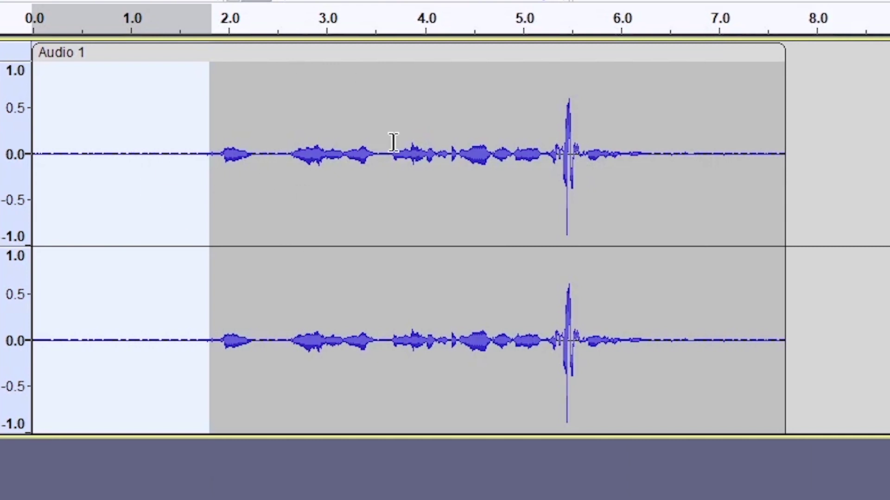
Select the whole track and apply Noise Reduction at 12 dB, sensitivity 12.50, 7 smoothing bands.
{"action": "key", "text": "ctrl+a"}
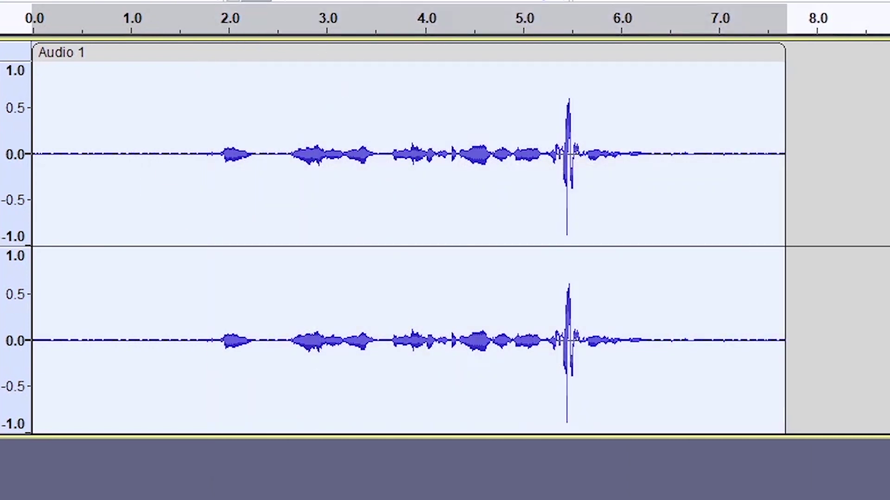
{"action": "left_click", "coordinate": [111, 45]}
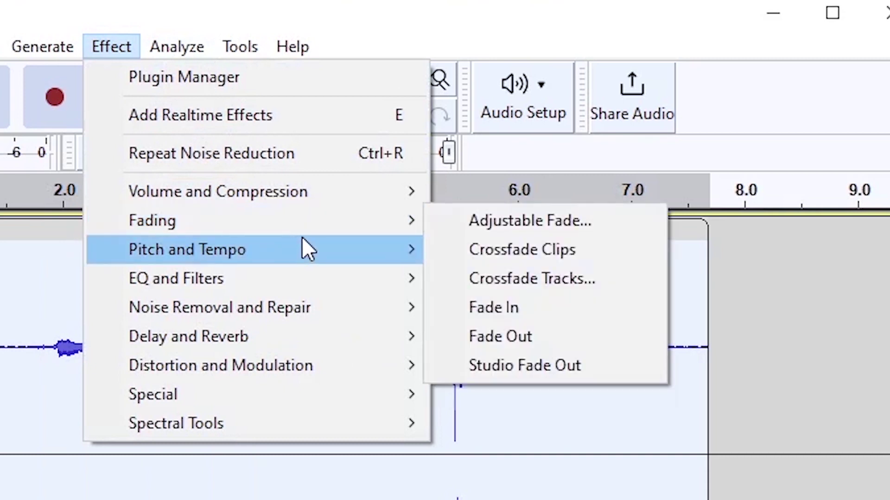
{"action": "mouse_move", "coordinate": [385, 311]}
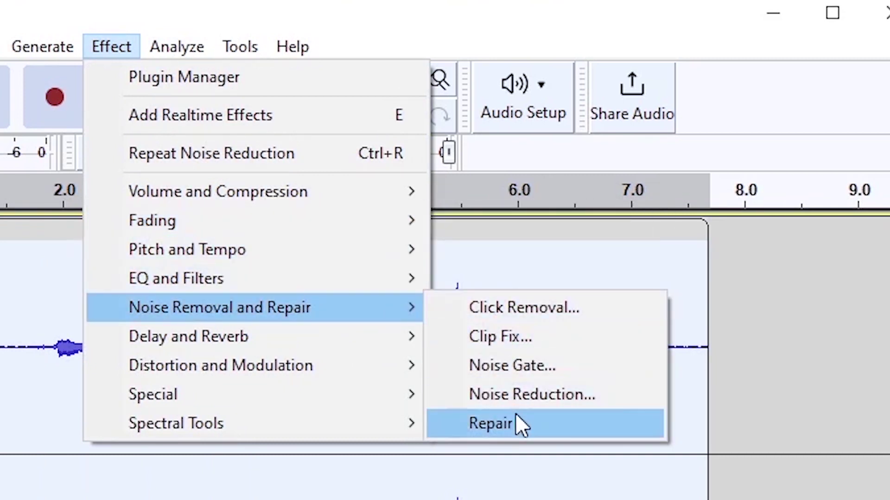
{"action": "left_click", "coordinate": [497, 398]}
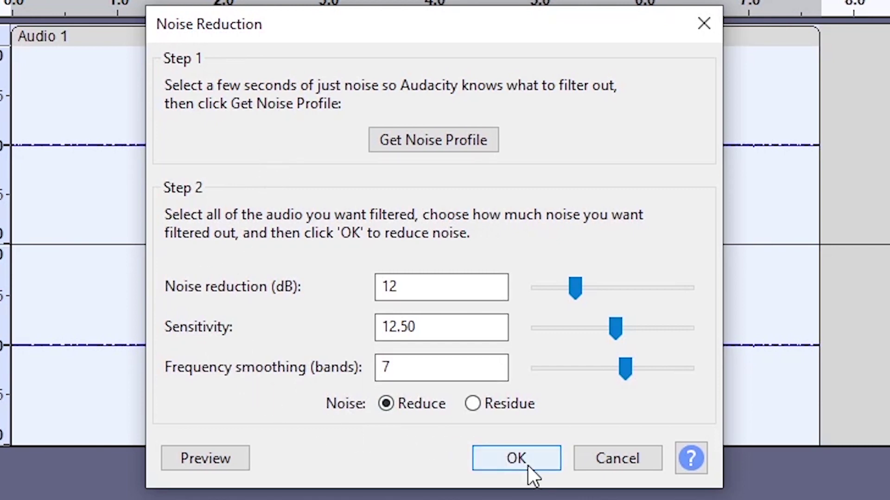
{"action": "left_click", "coordinate": [511, 458]}
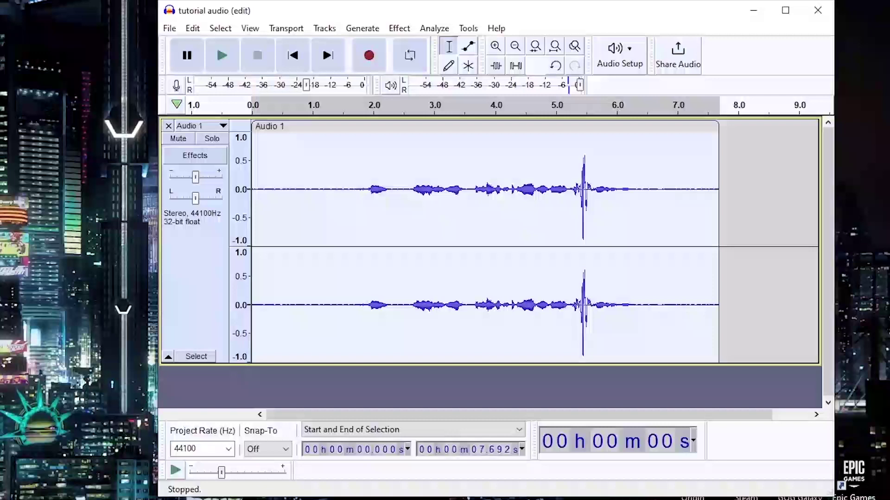
Play from 5.224 s to hear the plosive, then select the spike from 5.27 to 5.65 s.
{"action": "left_click", "coordinate": [571, 241]}
{"action": "key", "text": "space"}
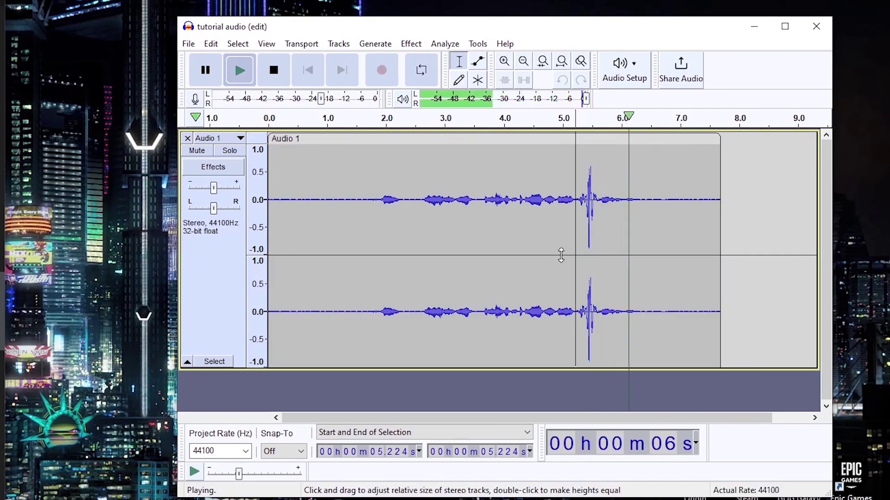
{"action": "key", "text": "space"}
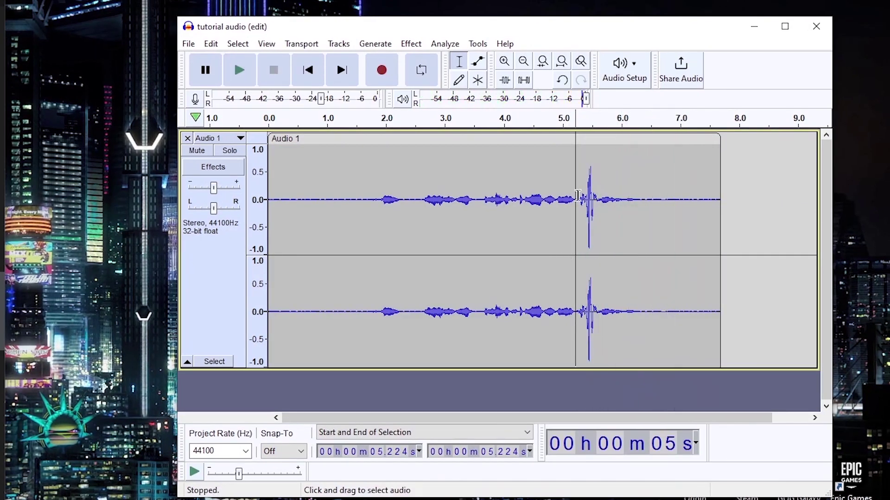
{"action": "key", "text": "space"}
{"action": "key", "text": "space"}
{"action": "left_click_drag", "start_coordinate": [578, 196], "coordinate": [592, 201]}
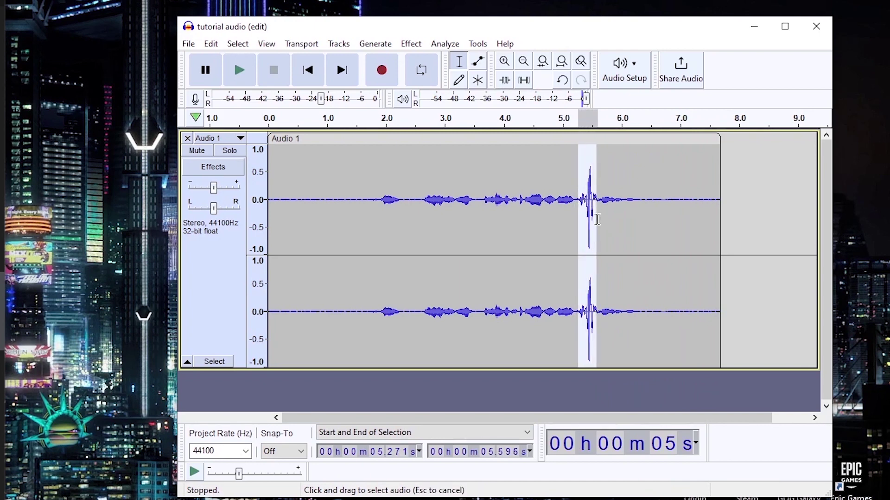
{"action": "left_click_drag", "start_coordinate": [597, 219], "coordinate": [601, 222]}
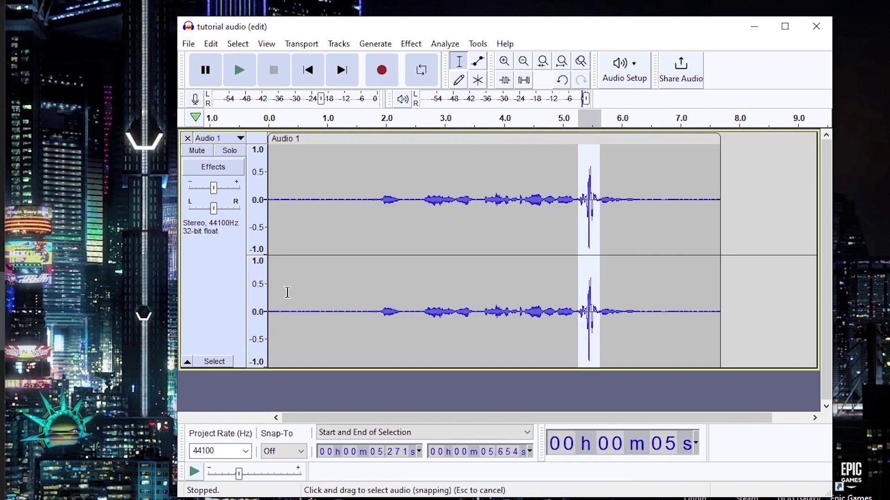
Apply the 100Hz Rumble Filter Curve EQ preset to the selected 5.27–5.65 s plosive.
{"action": "left_click", "coordinate": [411, 44]}
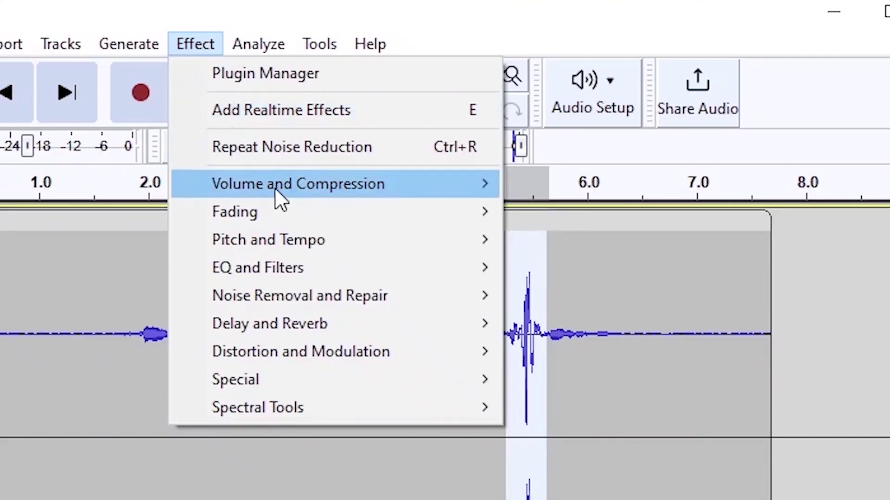
{"action": "mouse_move", "coordinate": [276, 191]}
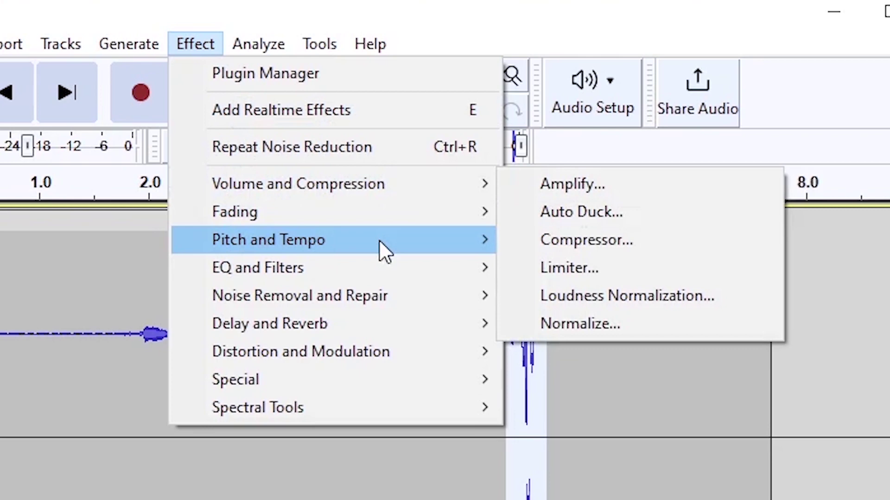
{"action": "mouse_move", "coordinate": [438, 268]}
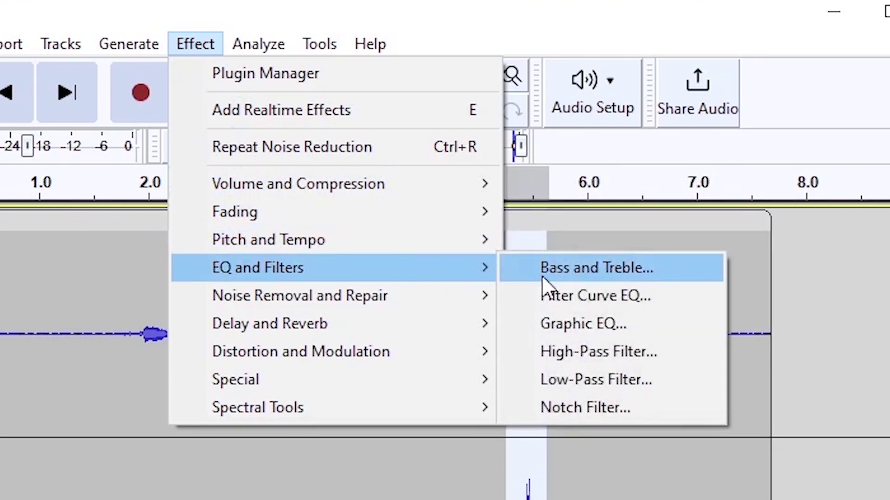
{"action": "left_click", "coordinate": [569, 291]}
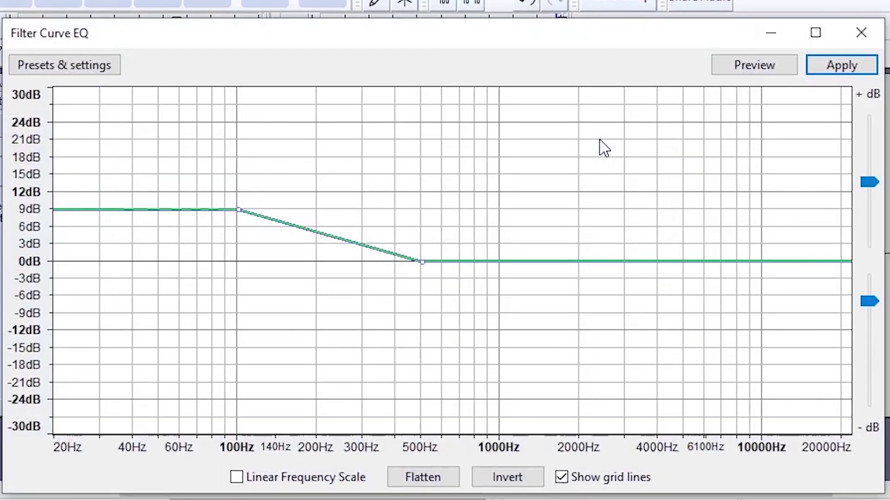
{"action": "left_click", "coordinate": [58, 63]}
{"action": "mouse_move", "coordinate": [146, 165]}
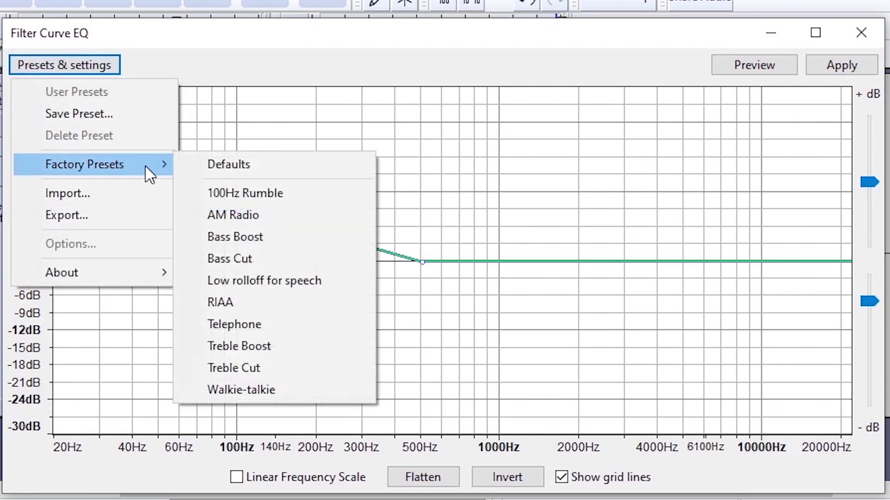
{"action": "left_click", "coordinate": [300, 191]}
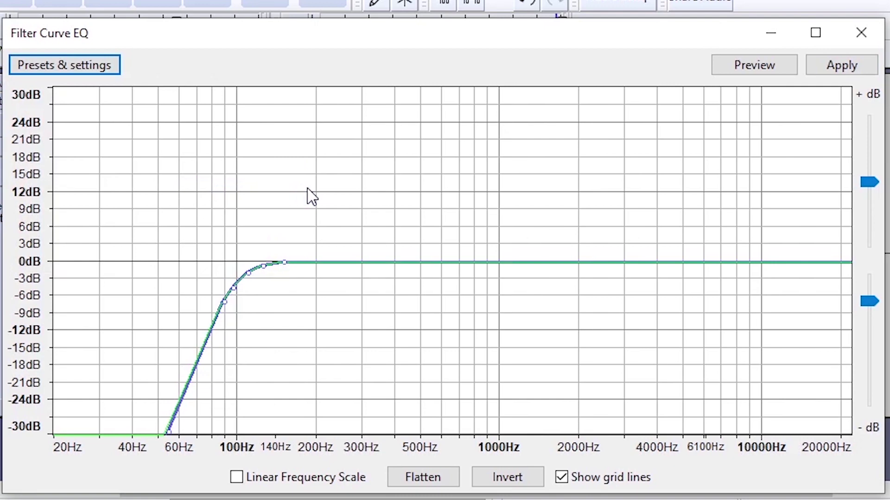
{"action": "left_click", "coordinate": [836, 71]}
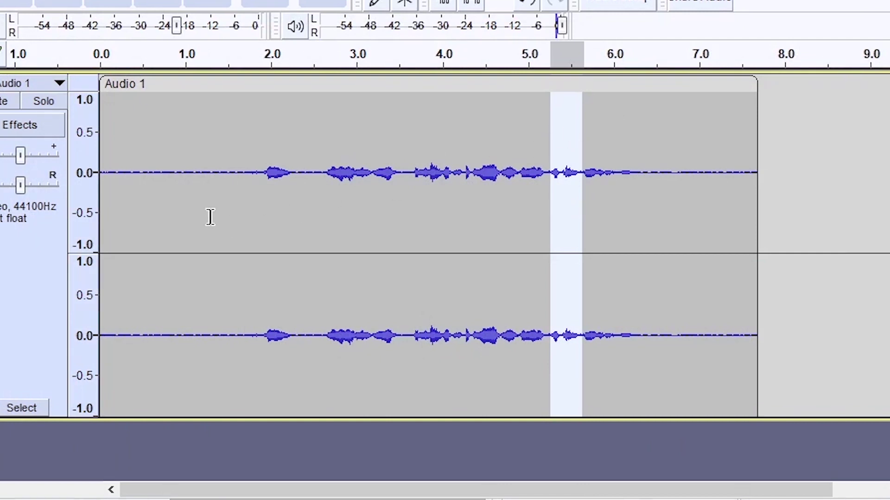
Select the speech from about 9.5 to 14.3 seconds.
{"action": "left_click", "coordinate": [118, 209]}
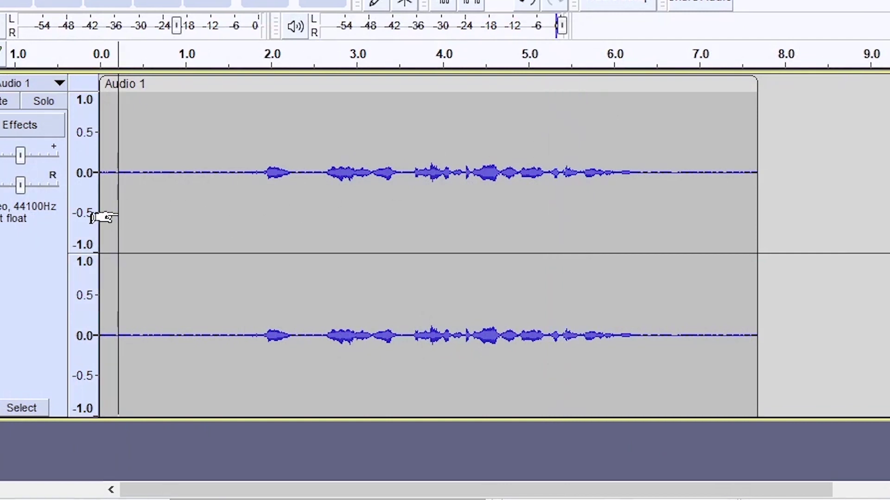
{"action": "left_click", "coordinate": [272, 190]}
{"action": "left_click", "coordinate": [264, 192]}
{"action": "left_click", "coordinate": [253, 189]}
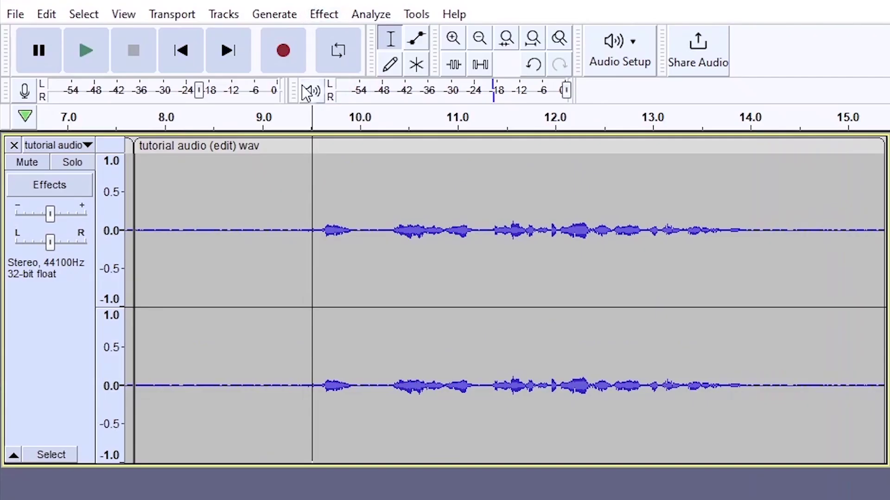
{"action": "left_click_drag", "start_coordinate": [312, 258], "coordinate": [778, 279]}
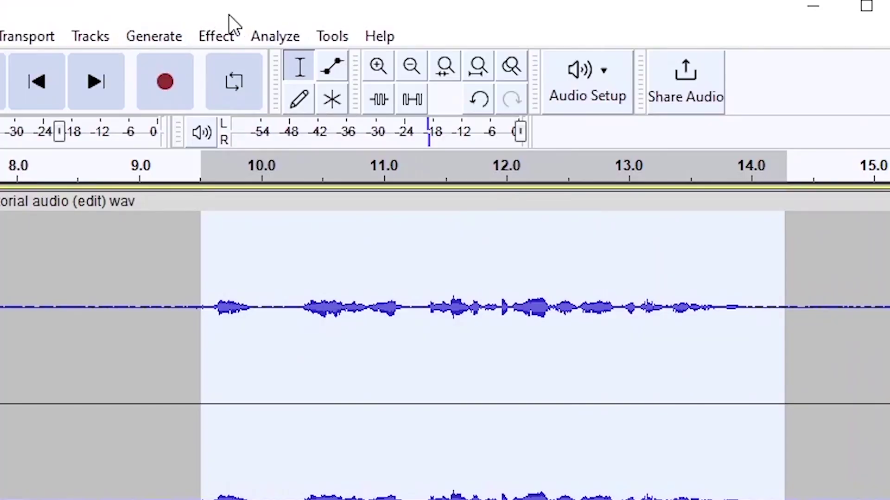
Amplify the selected section by 5.5 dB.
{"action": "left_click", "coordinate": [325, 15]}
{"action": "mouse_move", "coordinate": [371, 14]}
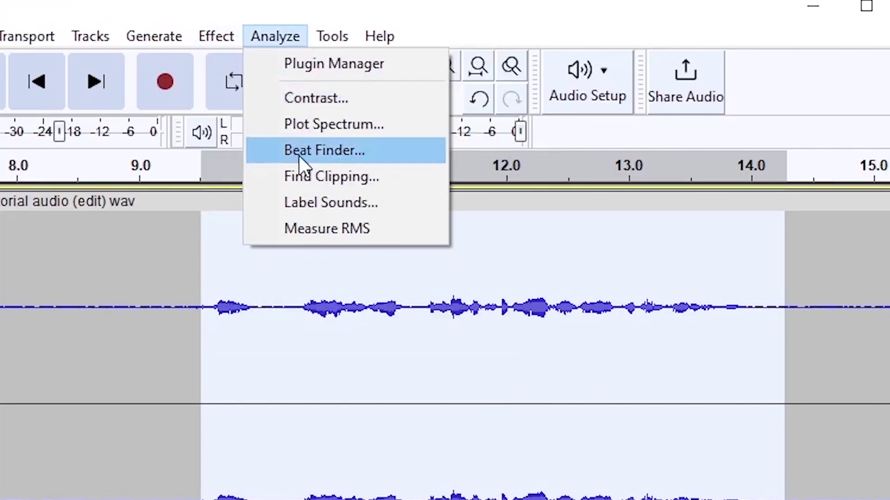
{"action": "mouse_move", "coordinate": [208, 32]}
{"action": "mouse_move", "coordinate": [366, 171]}
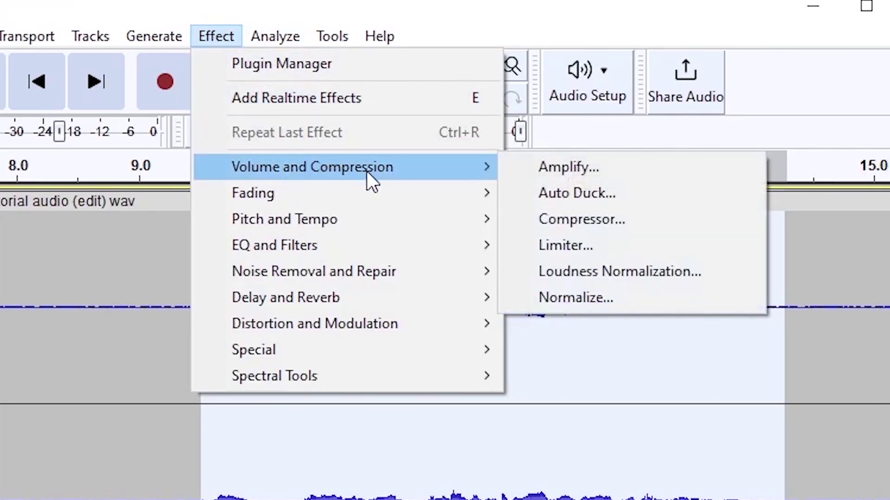
{"action": "left_click", "coordinate": [558, 175]}
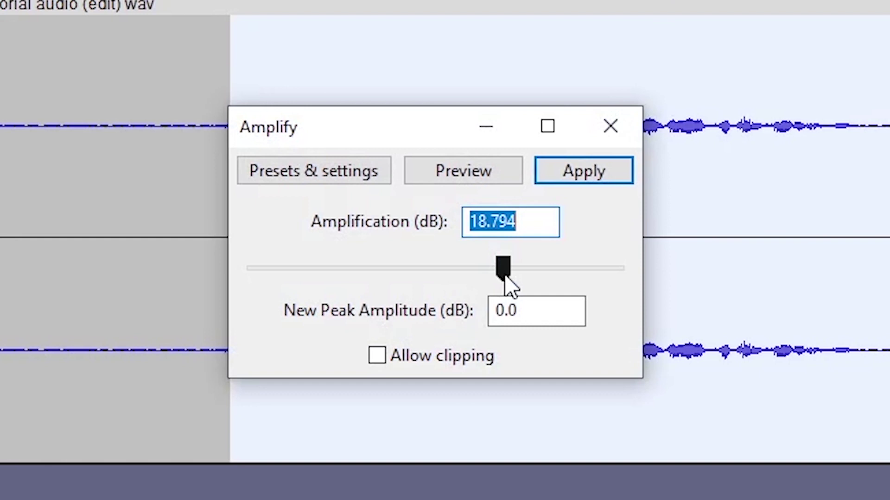
{"action": "left_click_drag", "start_coordinate": [506, 277], "coordinate": [459, 261]}
{"action": "left_click", "coordinate": [566, 172]}
{"action": "left_click", "coordinate": [207, 163]}
{"action": "key", "text": "space"}
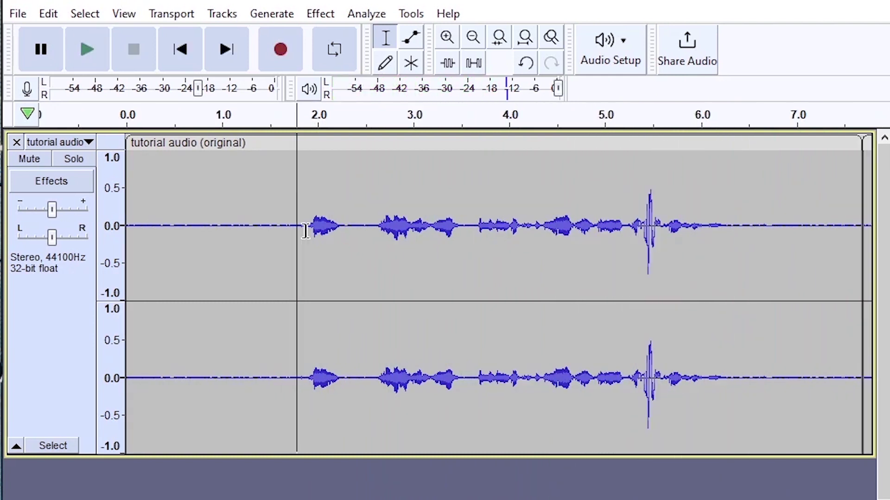
{"action": "key", "text": "space"}
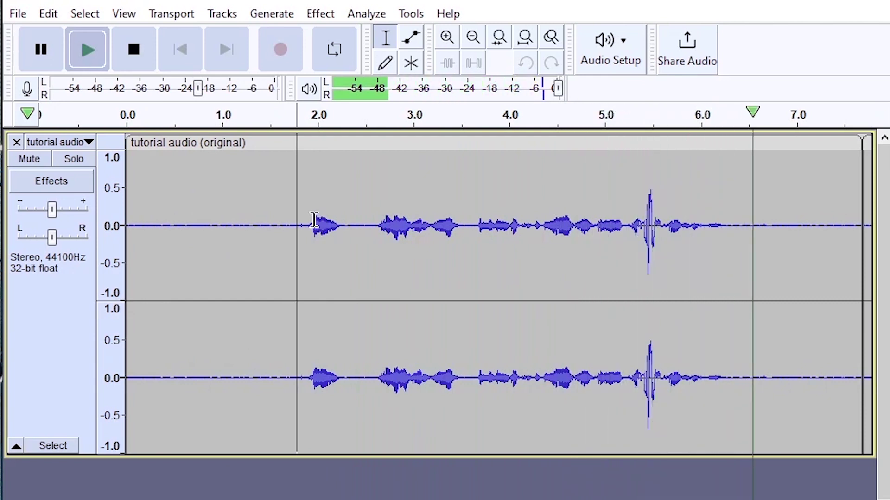
{"action": "key", "text": "space"}
{"action": "scroll", "coordinate": [498, 292], "scroll_direction": "right", "scroll_amount": 10}
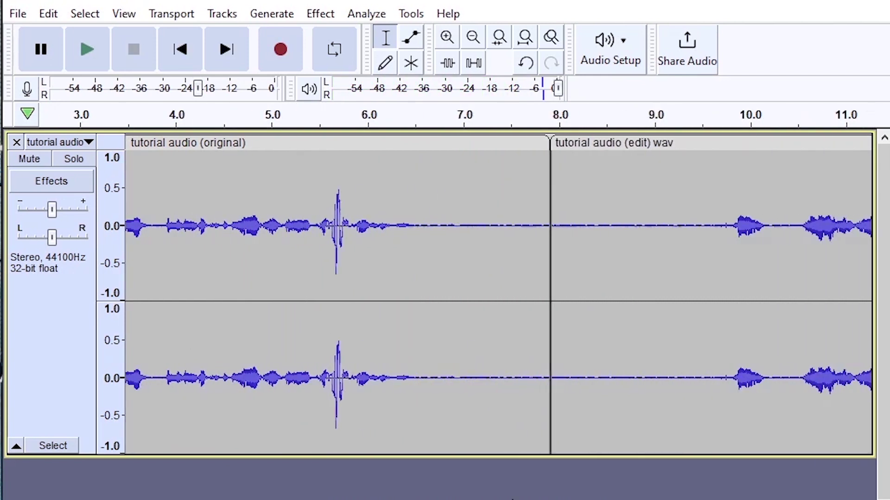